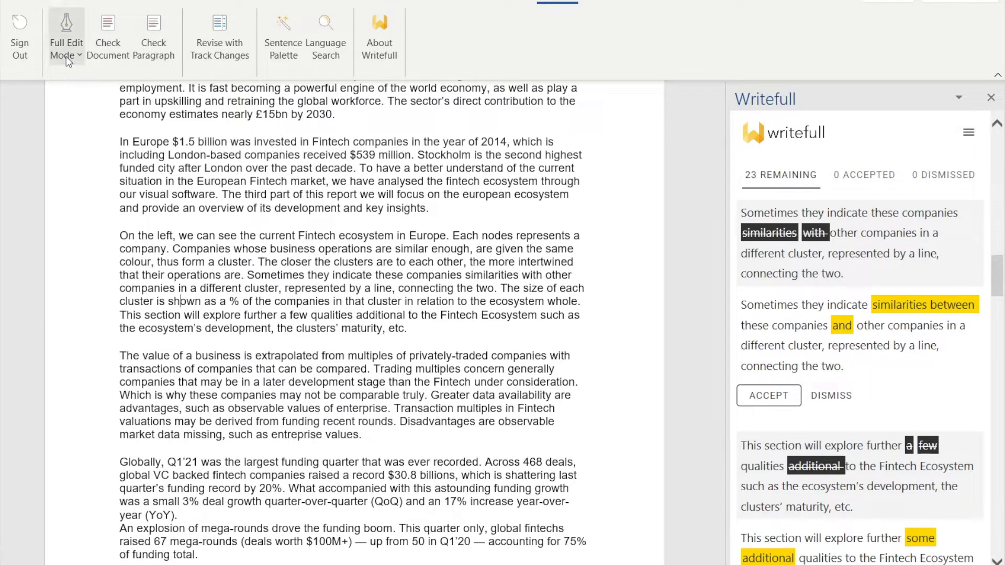
left_click(67, 42)
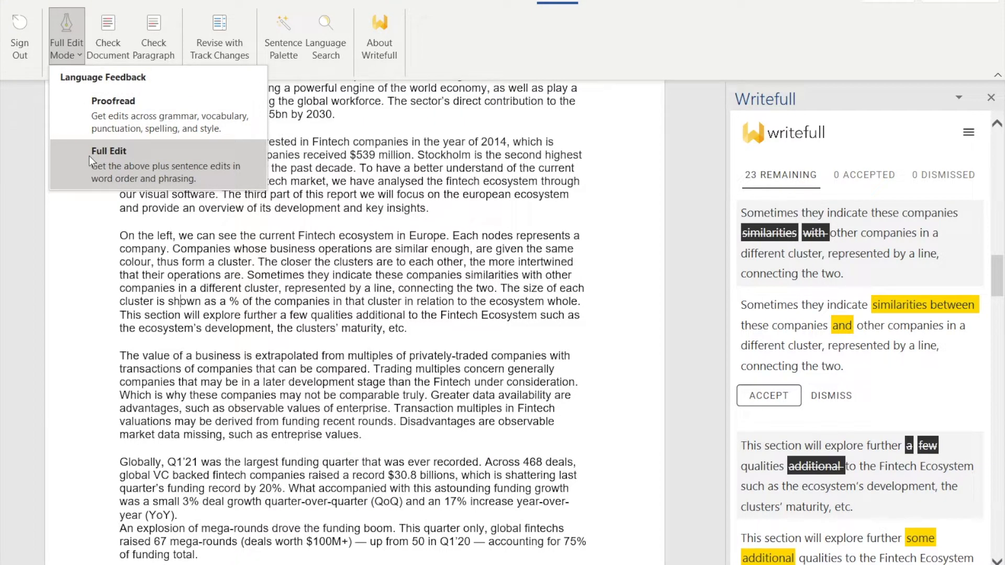
left_click(57, 58)
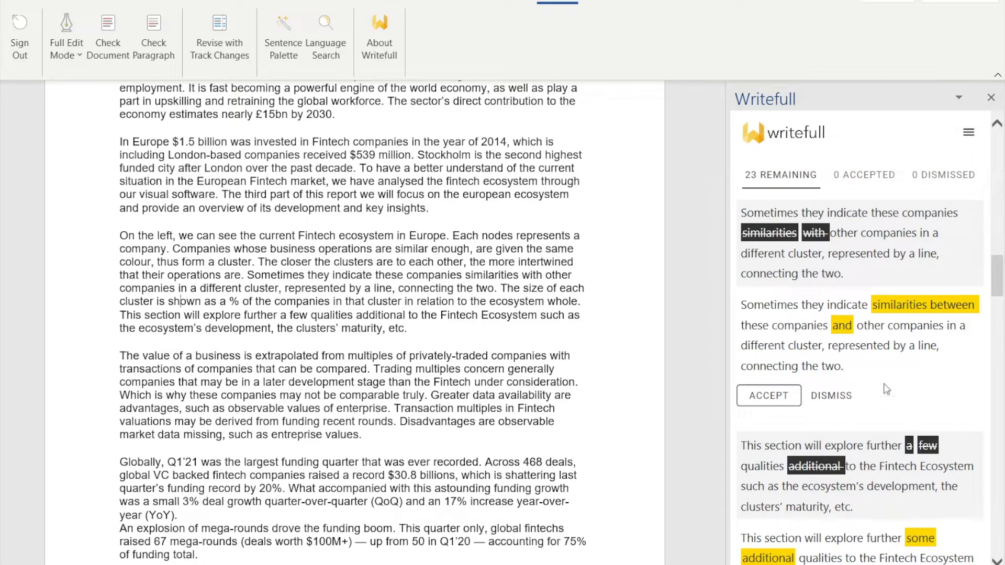
Step: Accept the suggested rewrite "Sometimes they indicate similarities between these companies and other companies" for the paragraph about the Fintech ecosystem in Europe
left_click(864, 239)
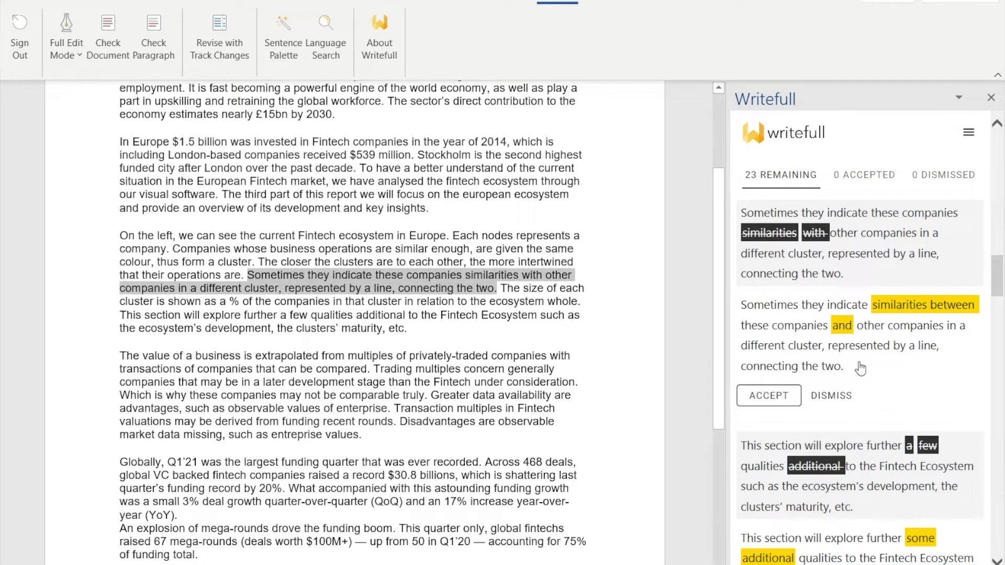
left_click(880, 470)
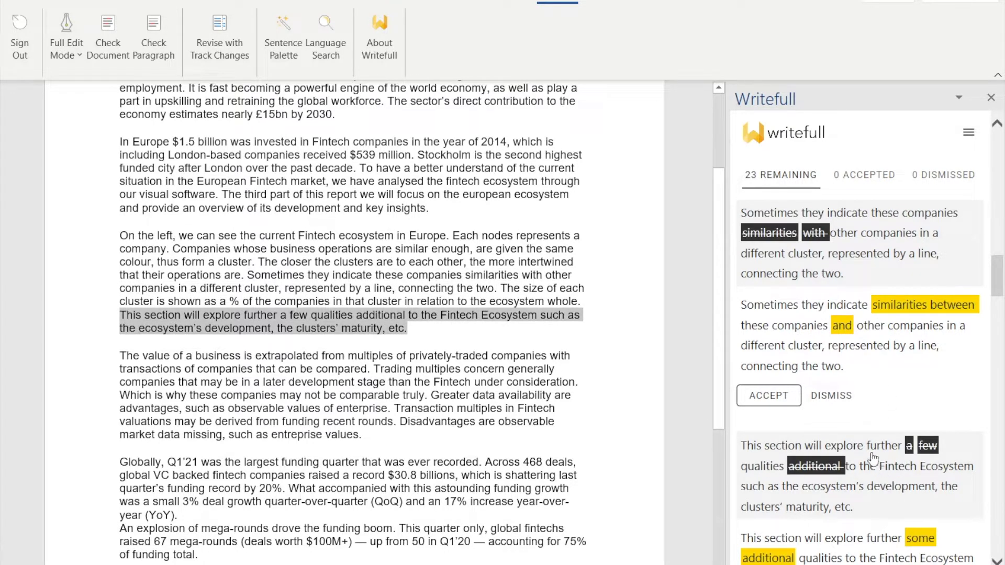
left_click(832, 261)
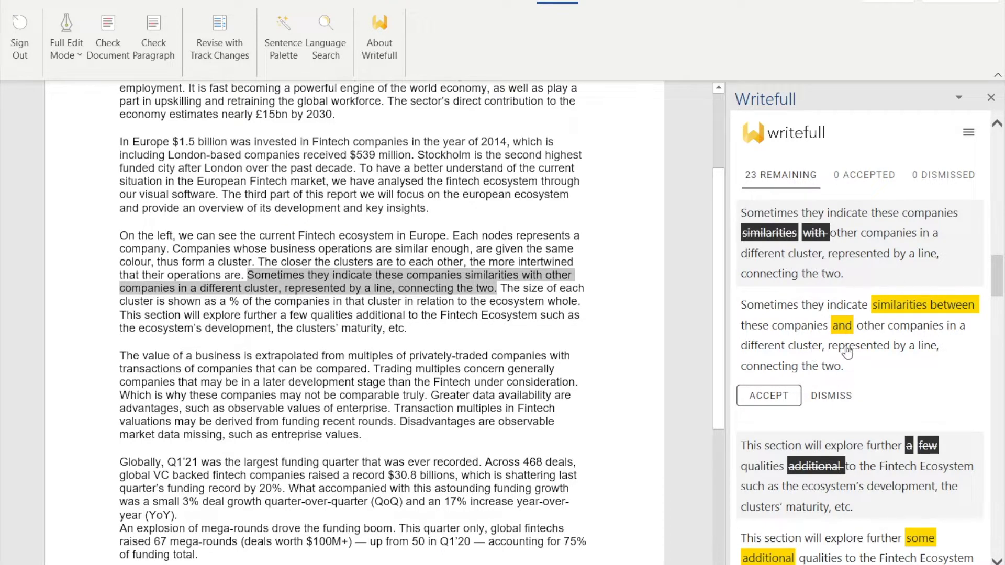
left_click(769, 399)
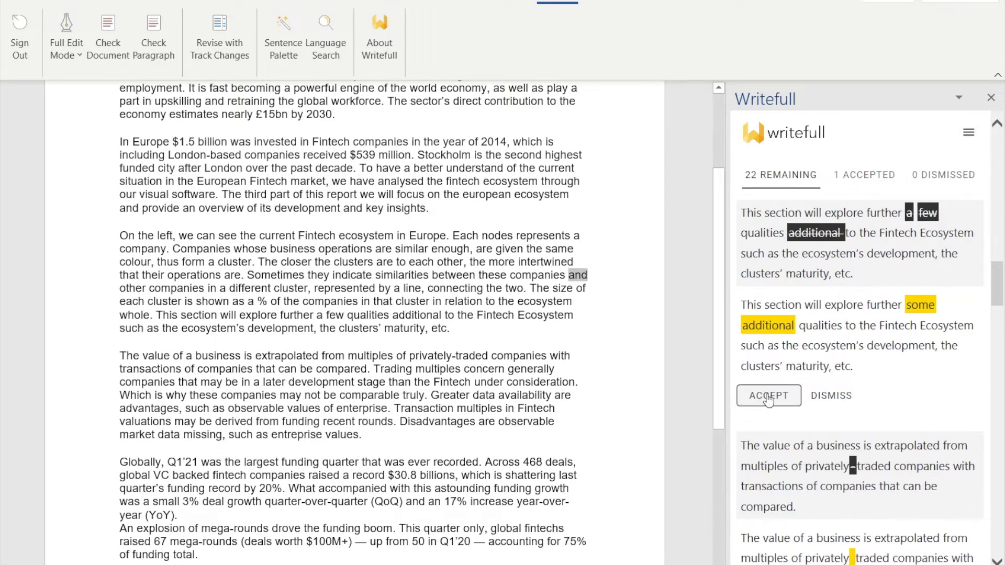
Step: Undo the accepted "similarities between" rewrite from the list of accepted suggestions
left_click(851, 176)
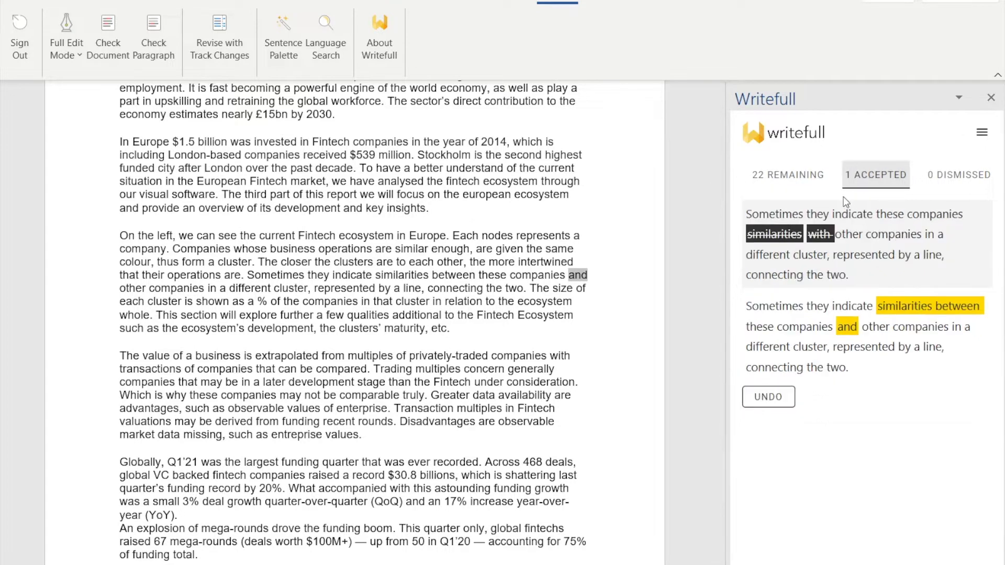
left_click(776, 399)
Step: Switch the language feedback mode to Proofread and check the paragraph beginning "On the left, we can see"
left_click(388, 292)
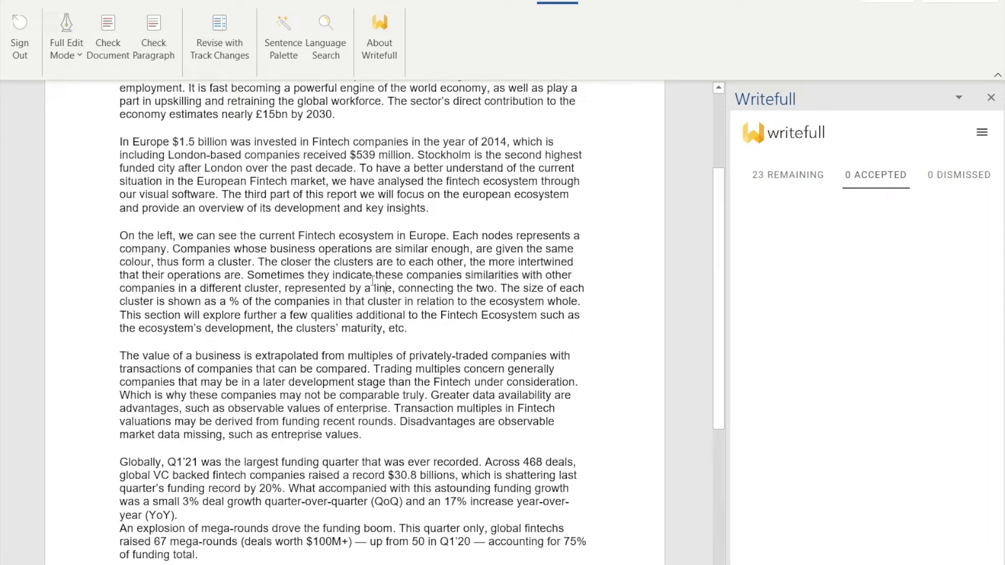
left_click(73, 34)
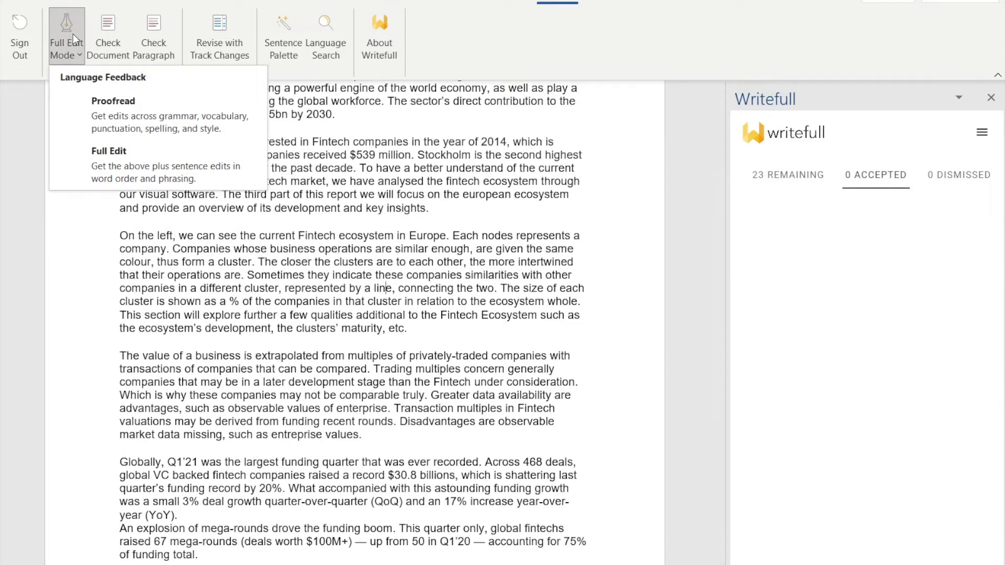
left_click(89, 116)
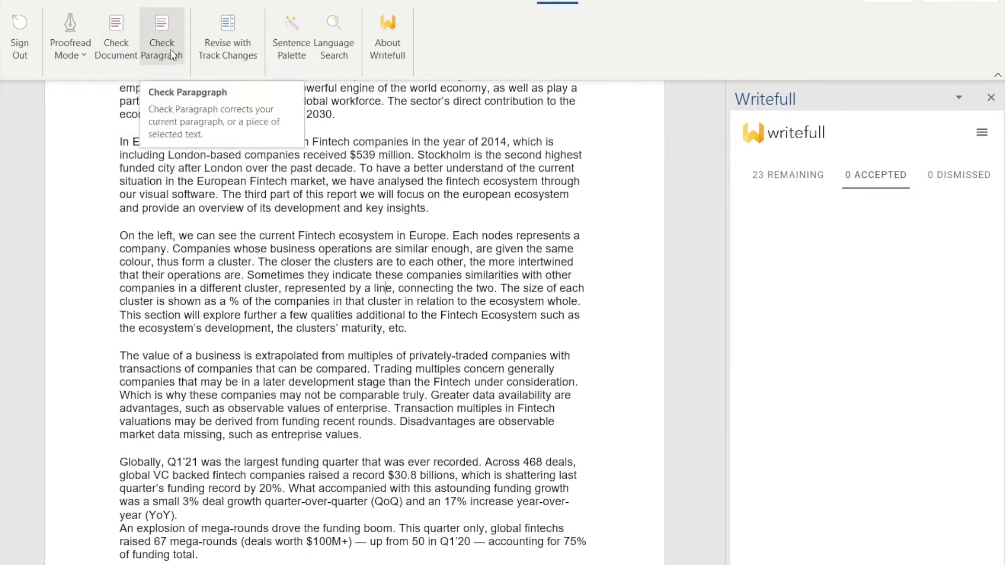
left_click_drag(90, 224, 199, 446)
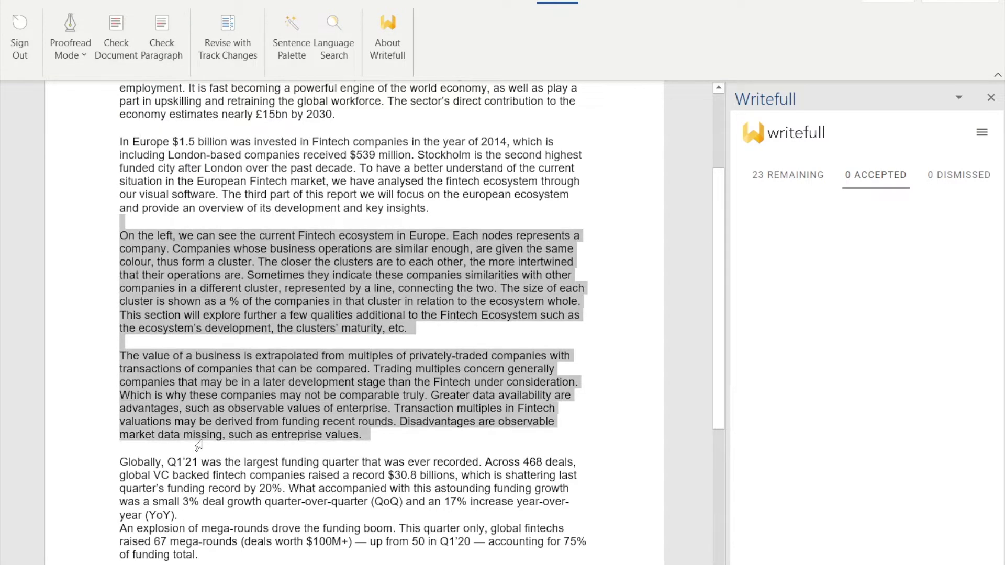
left_click(185, 279)
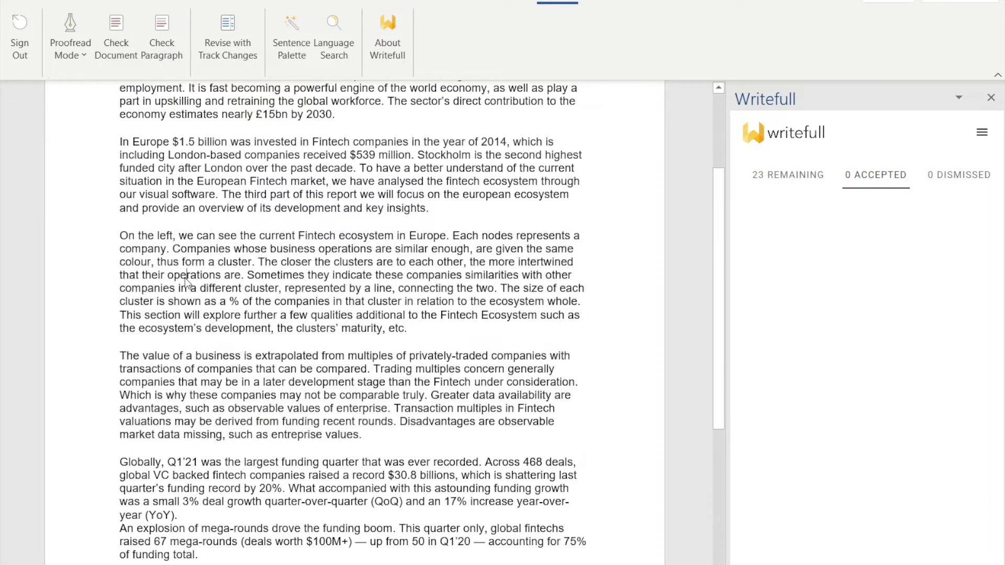
left_click(157, 49)
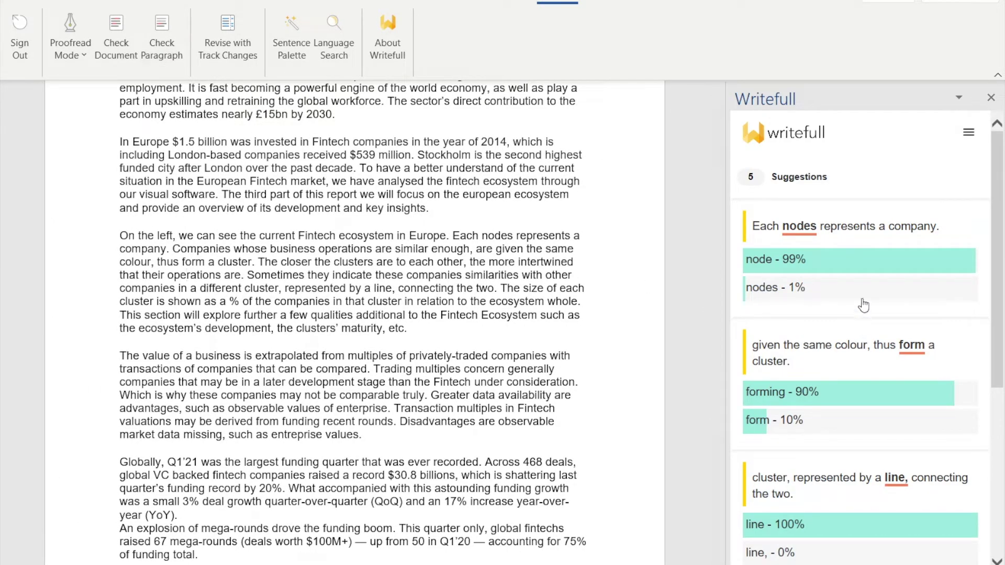
Step: Locate the proofreading suggestions in the text and replace "form" with the suggested "forming" in "thus form a cluster"
left_click(876, 228)
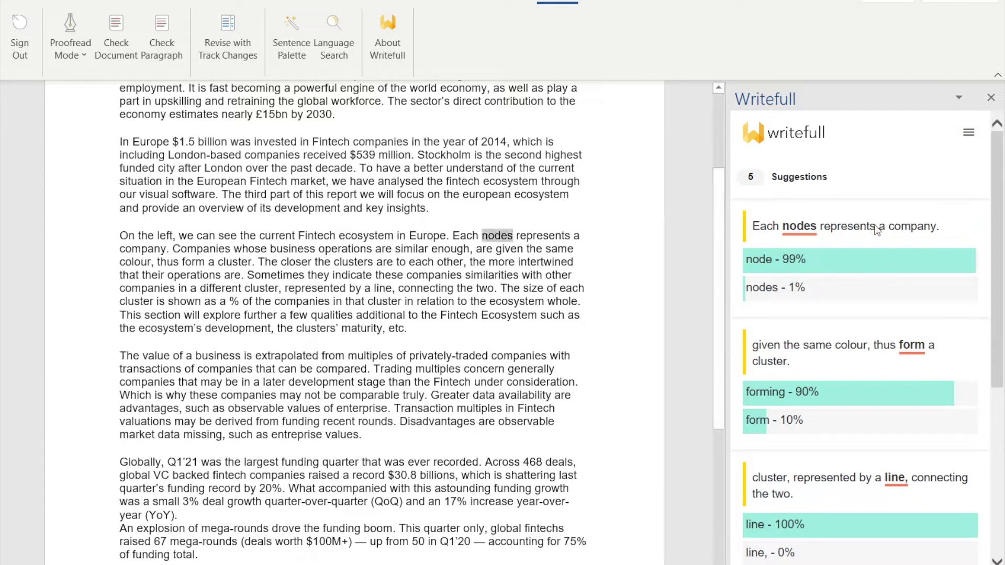
left_click(877, 358)
left_click(868, 491)
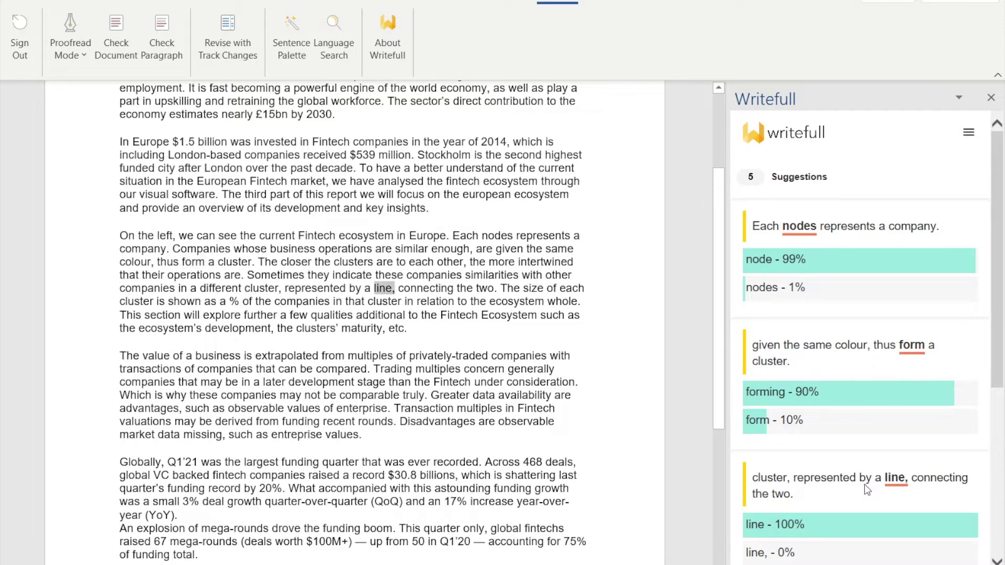
left_click(860, 361)
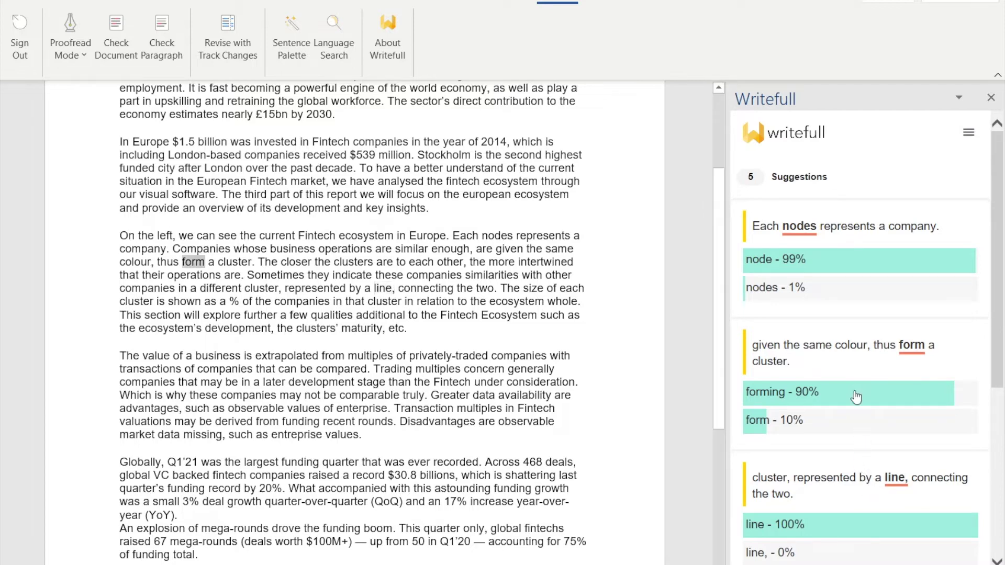
left_click(857, 394)
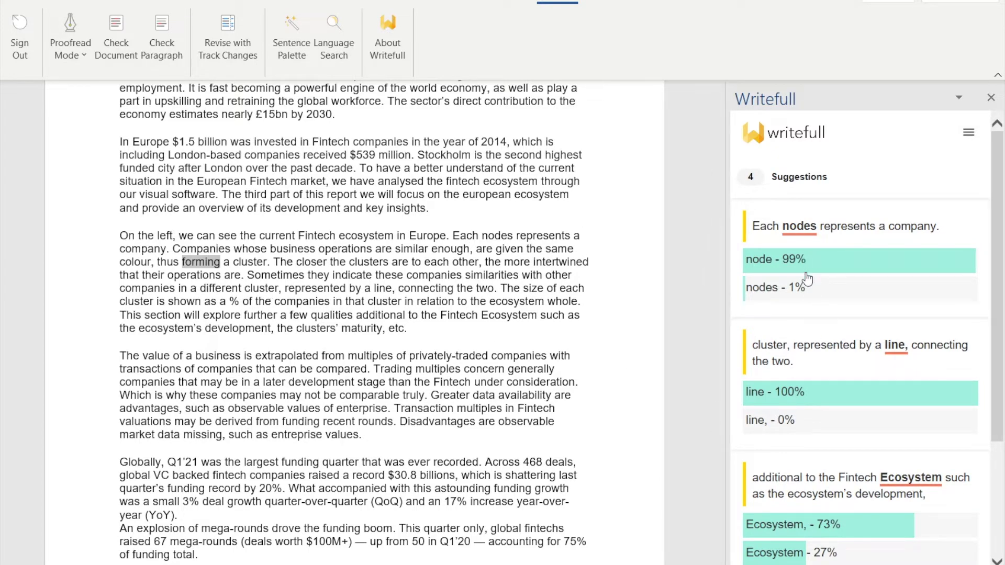
Step: Revise the document with track changes so the language corrections are inserted as tracked edits
left_click(859, 229)
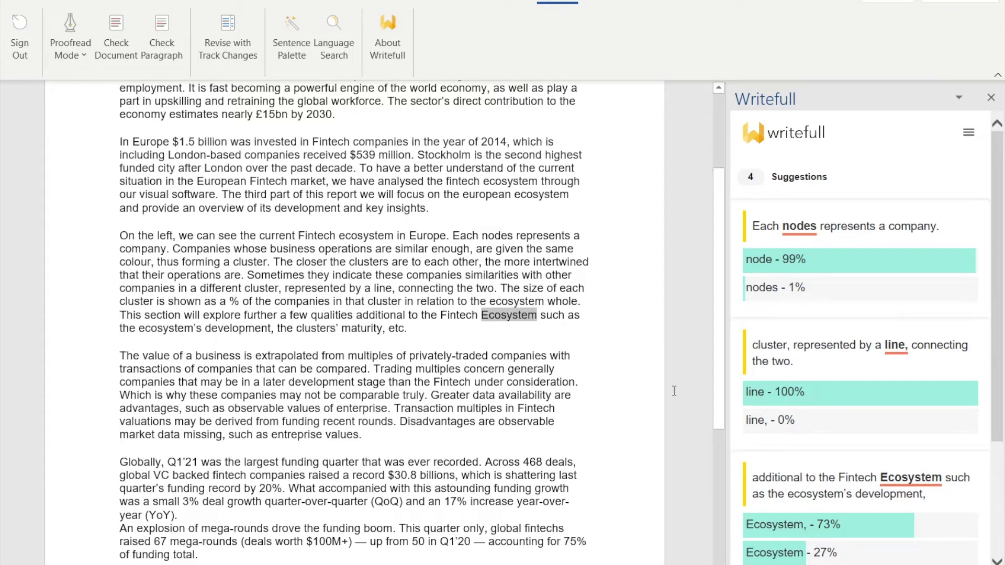
left_click(531, 317)
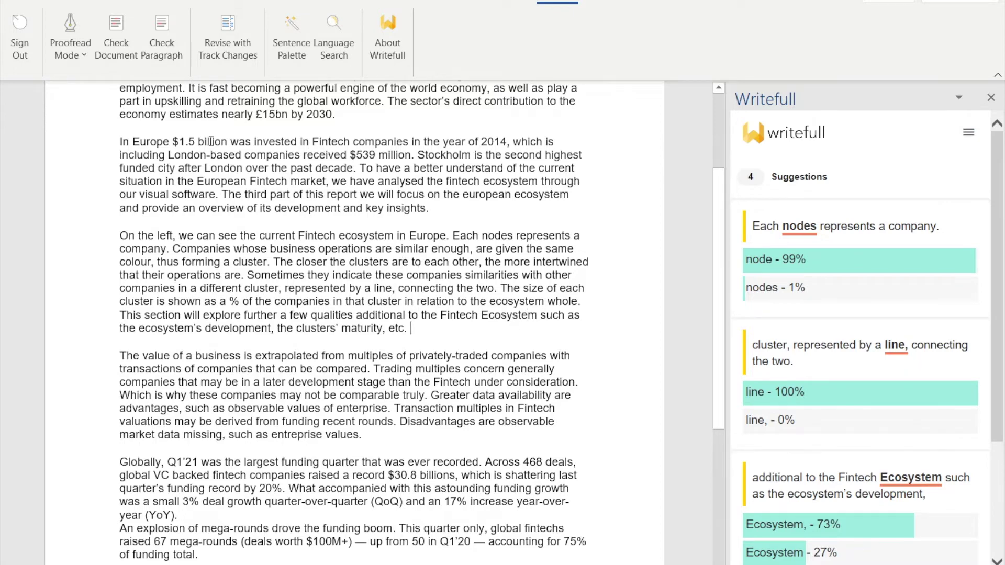
left_click(208, 52)
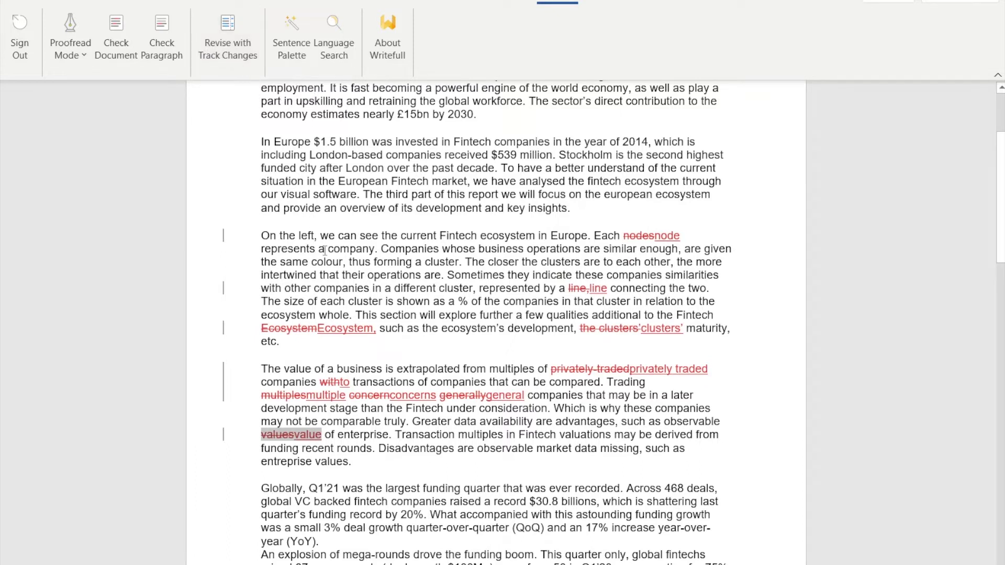
Step: Insert the Sentence Palette phrase "This study aims to establish ..." from Introduction, Study aim, after "clusters' maturity, etc."
left_click(346, 342)
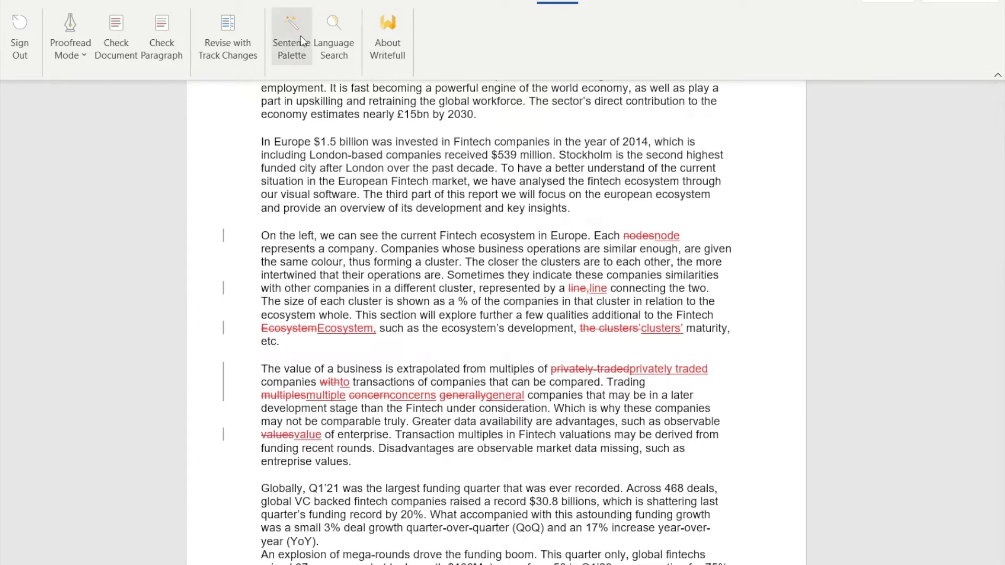
left_click(301, 60)
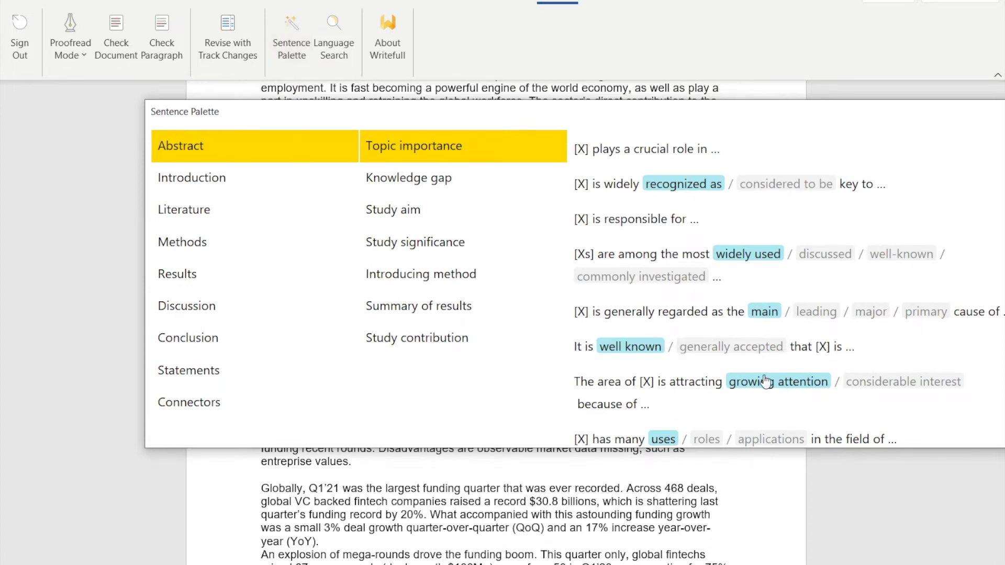
left_click(272, 212)
left_click(291, 274)
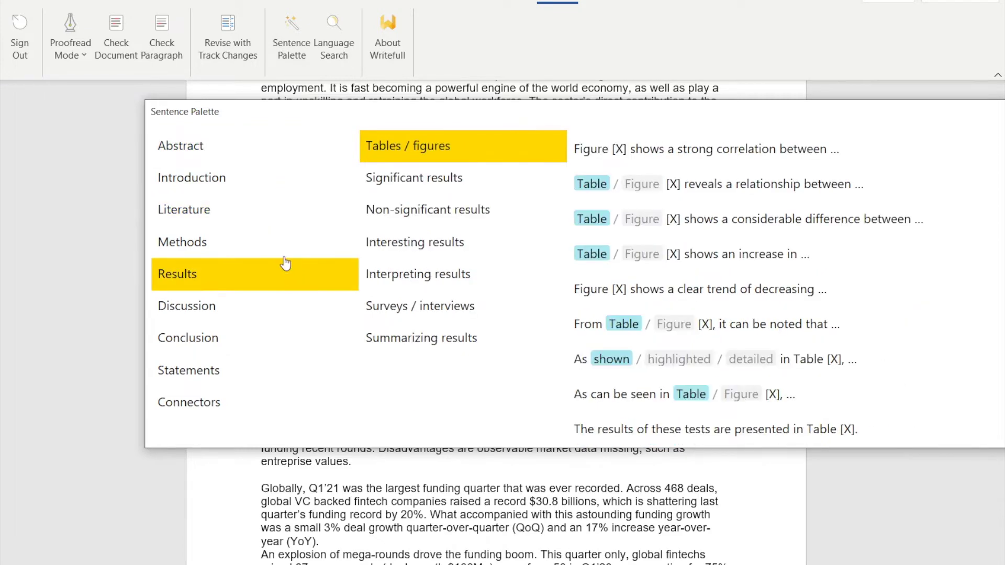
left_click(257, 187)
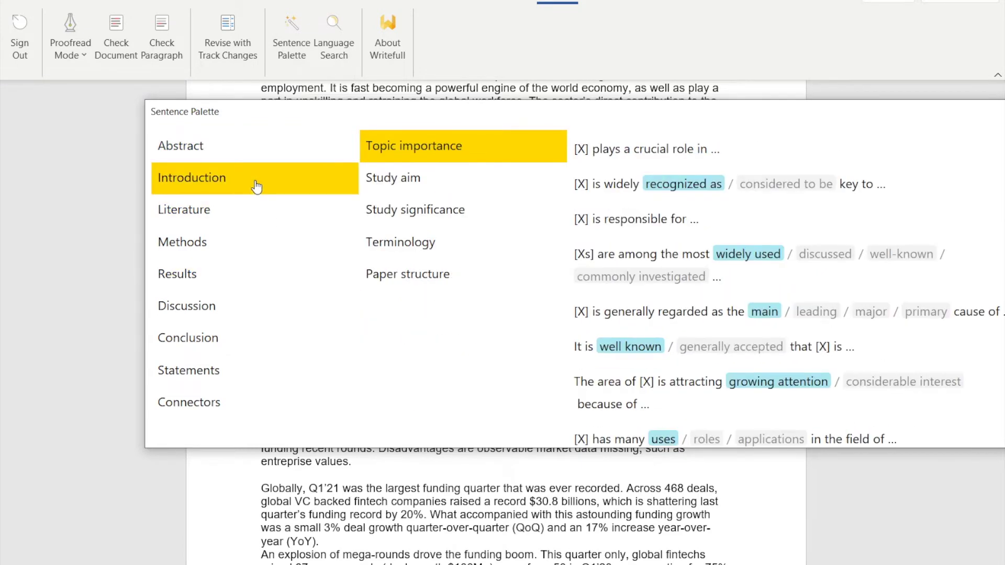
left_click(429, 183)
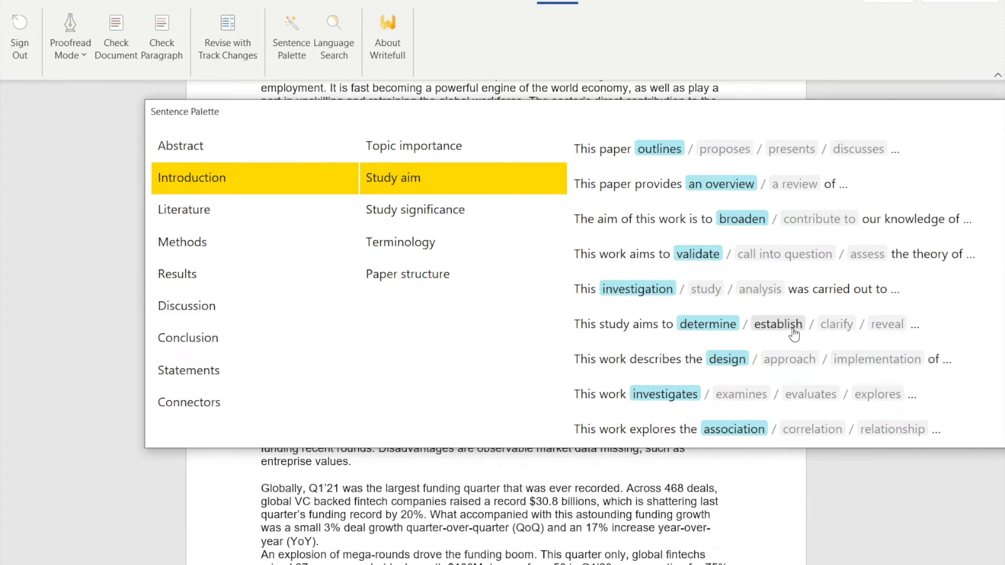
left_click(779, 325)
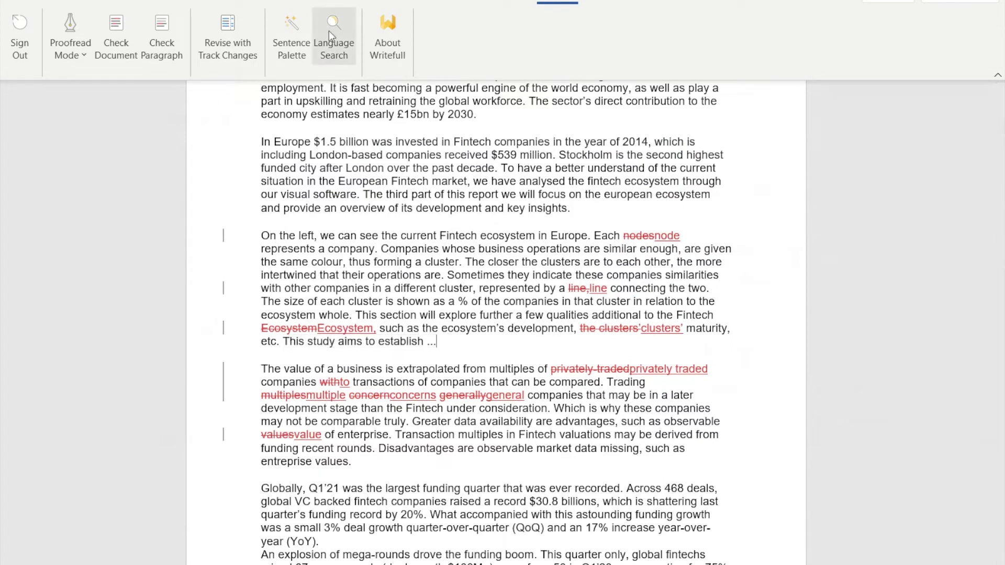
Step: Search academic texts for "had a huge impact on" with Language Search and expand two of the example sentences
left_click(338, 59)
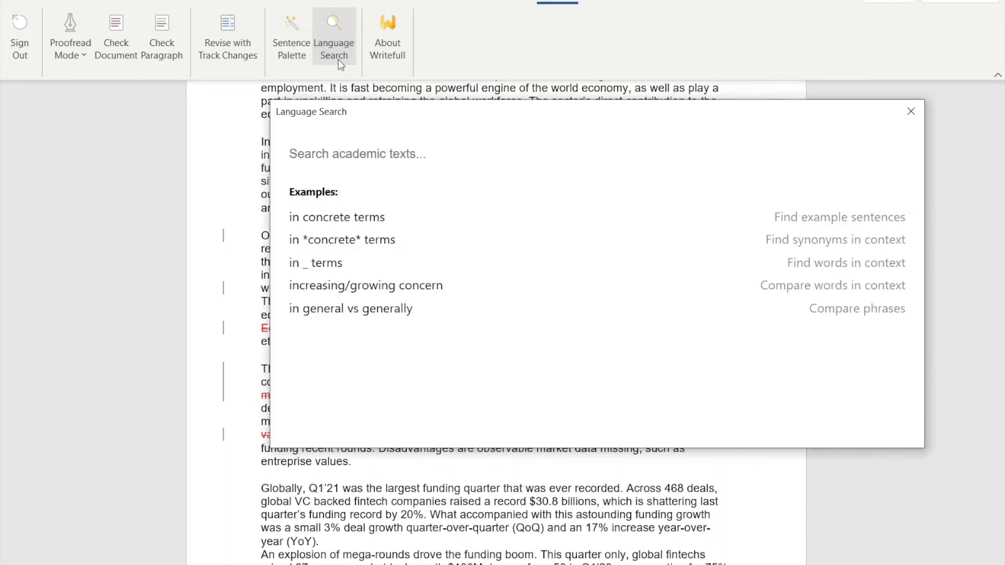
left_click(339, 153)
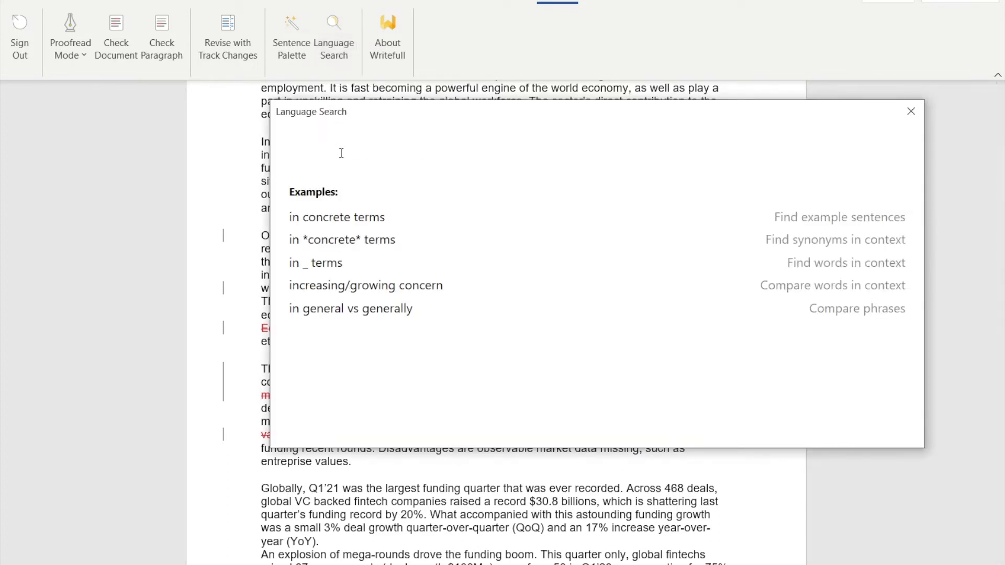
type("had a huge impact on")
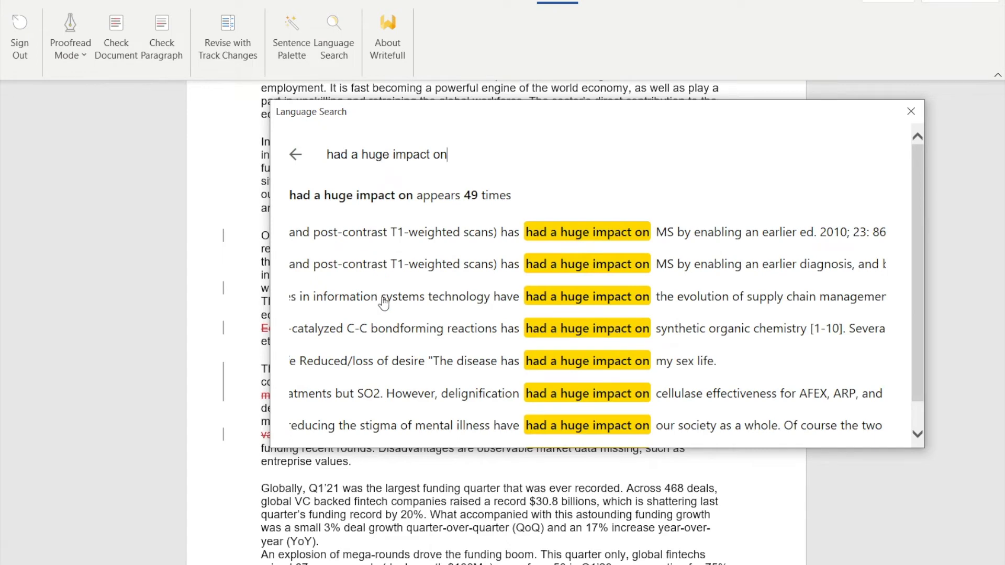
left_click(593, 333)
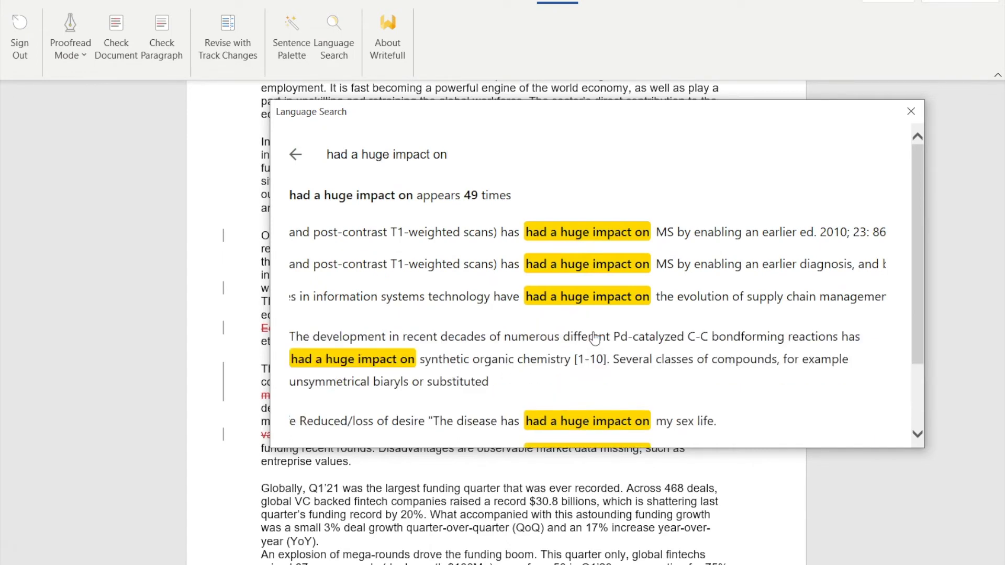
left_click(589, 419)
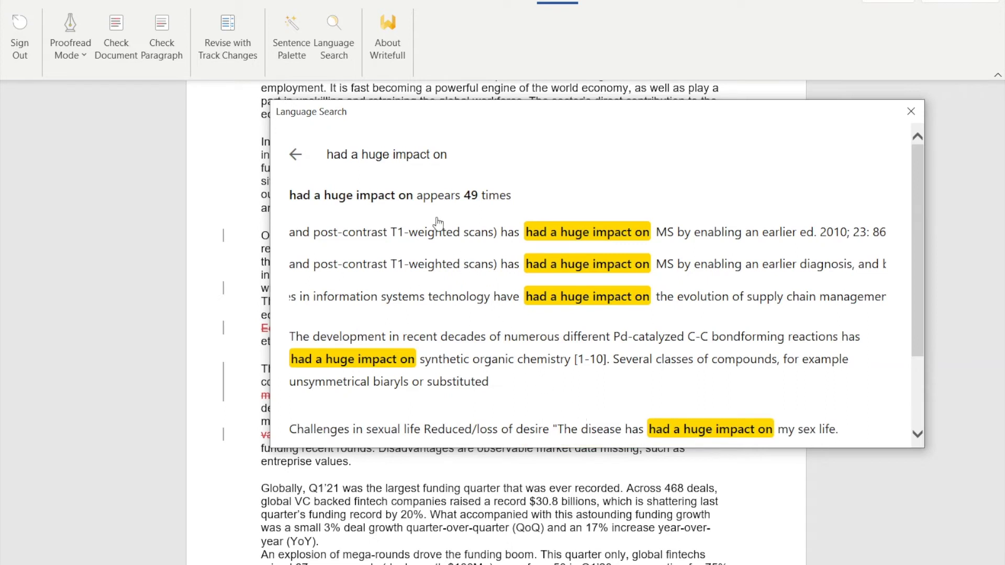
Step: Compare the words in context with the search "had a huge/great impact on" and review the example sentences for both variants
left_click(385, 154)
type("/")
type("great")
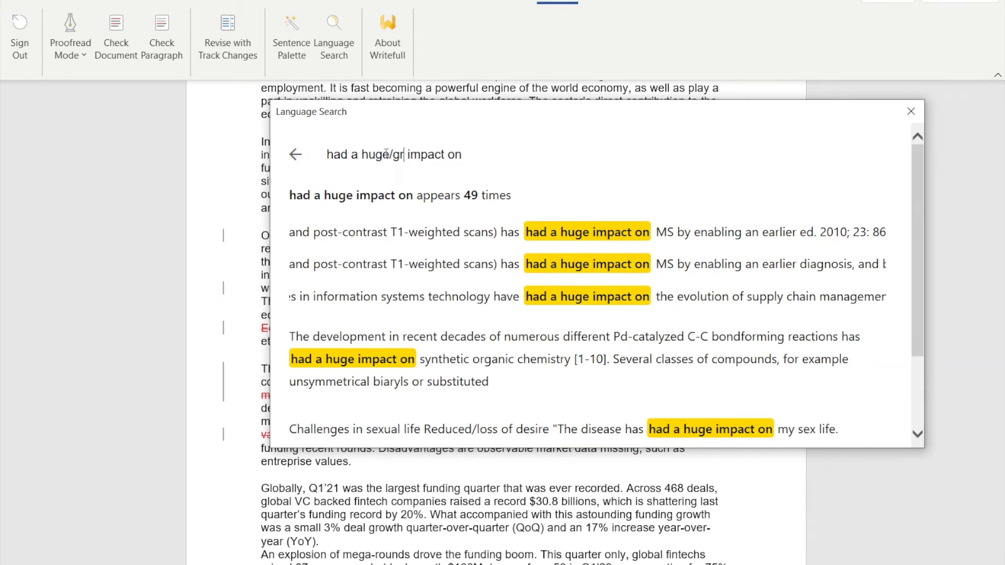
key("Return")
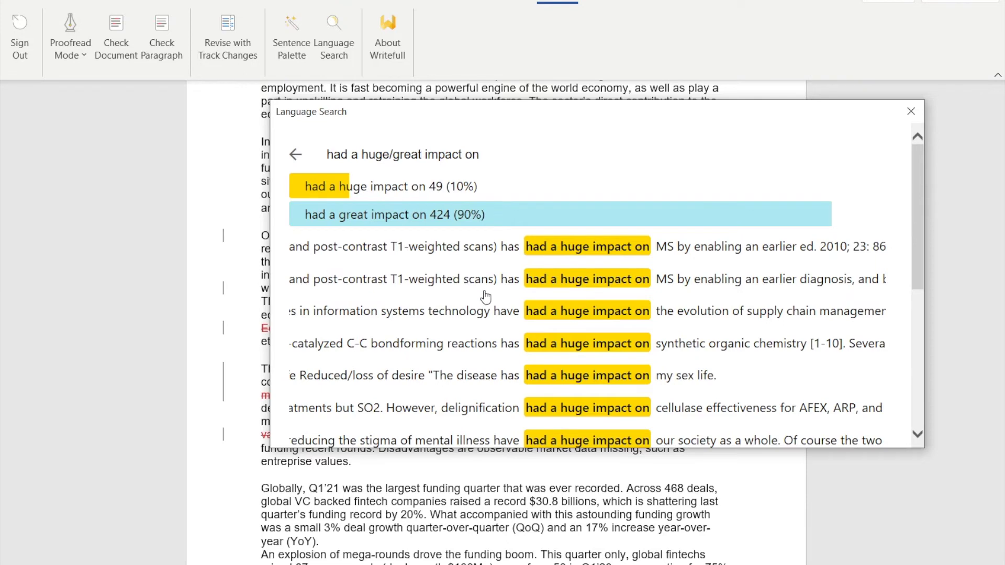
scroll(486, 296, "down", 3)
left_click(479, 321)
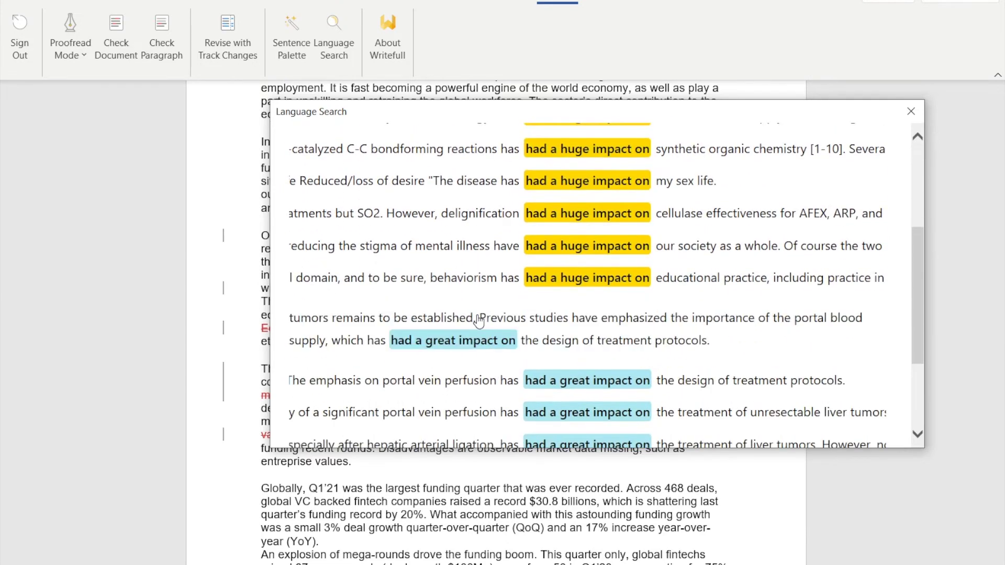
scroll(465, 299, "down", 2)
scroll(435, 235, "up", 5)
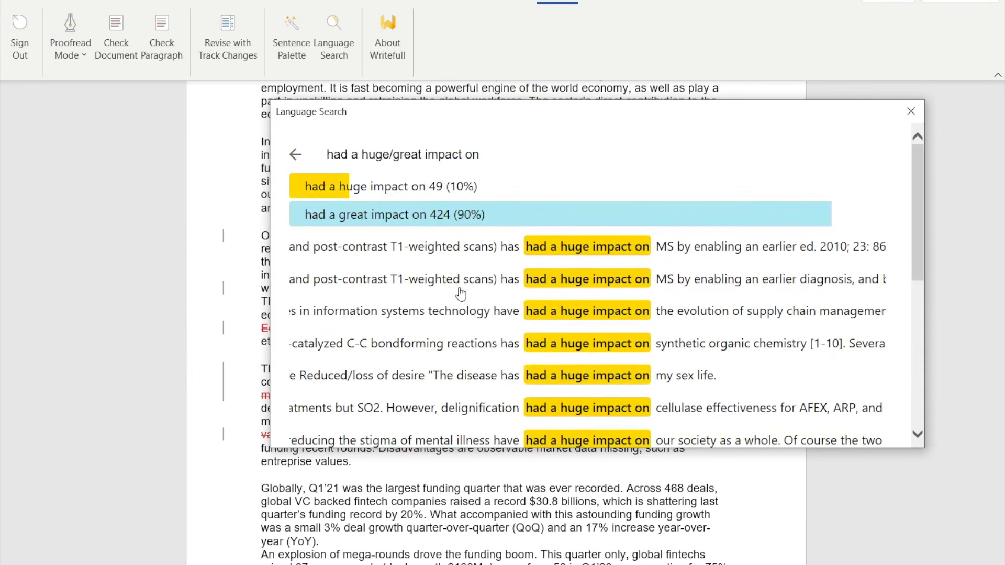
Step: Find synonyms in context by searching for "had a *great* impact on"
left_click_drag(422, 155, 364, 158)
type("*great*")
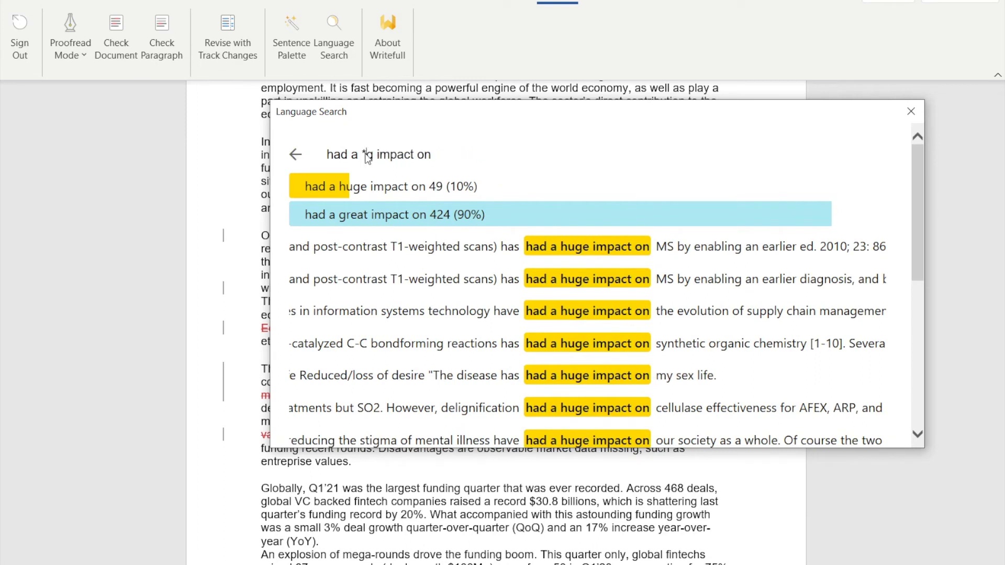
key("Return")
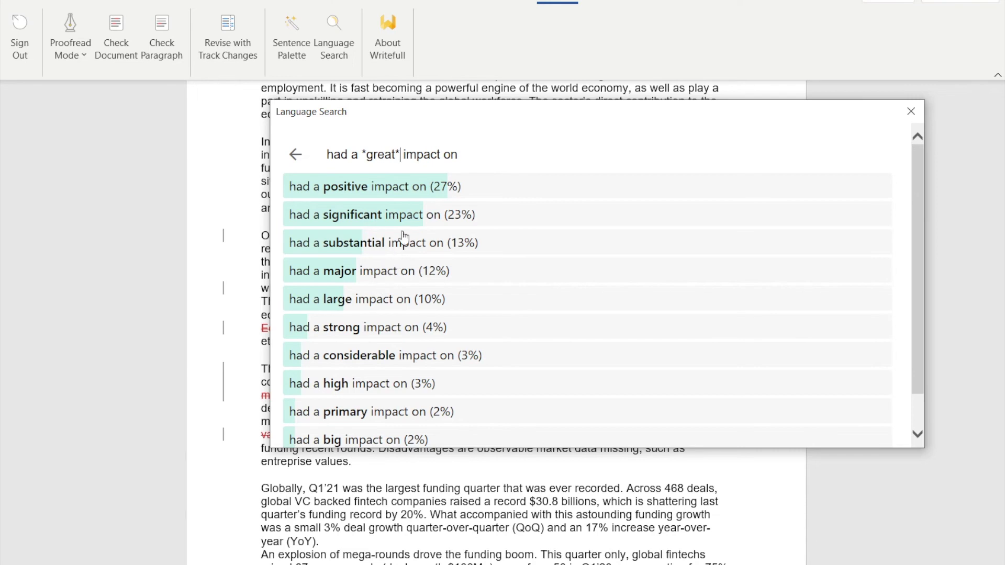
Step: Find words that fit the gap by searching for "had a _ impact on", and return to the document
left_click_drag(401, 153, 363, 158)
key("BackSpace")
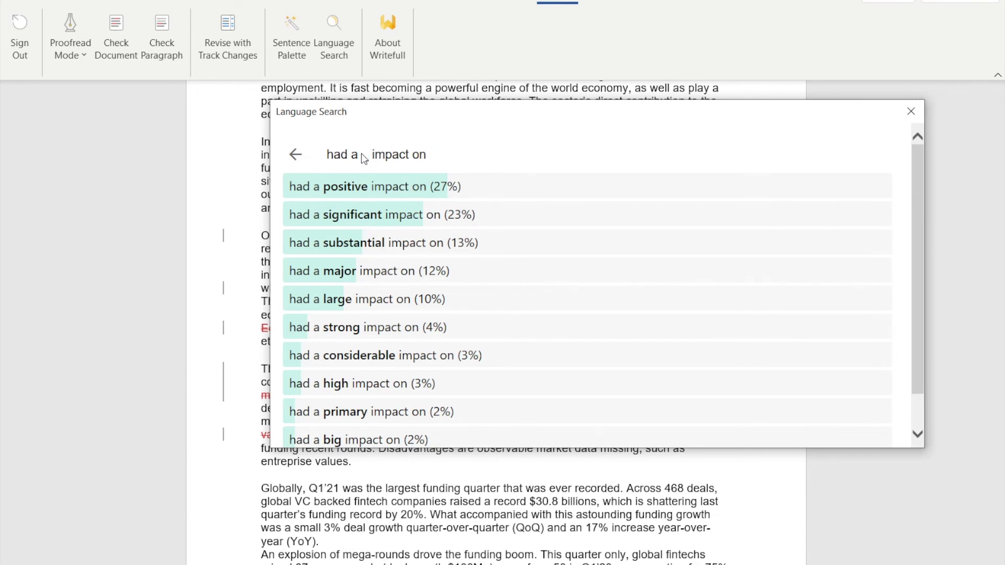
type("_")
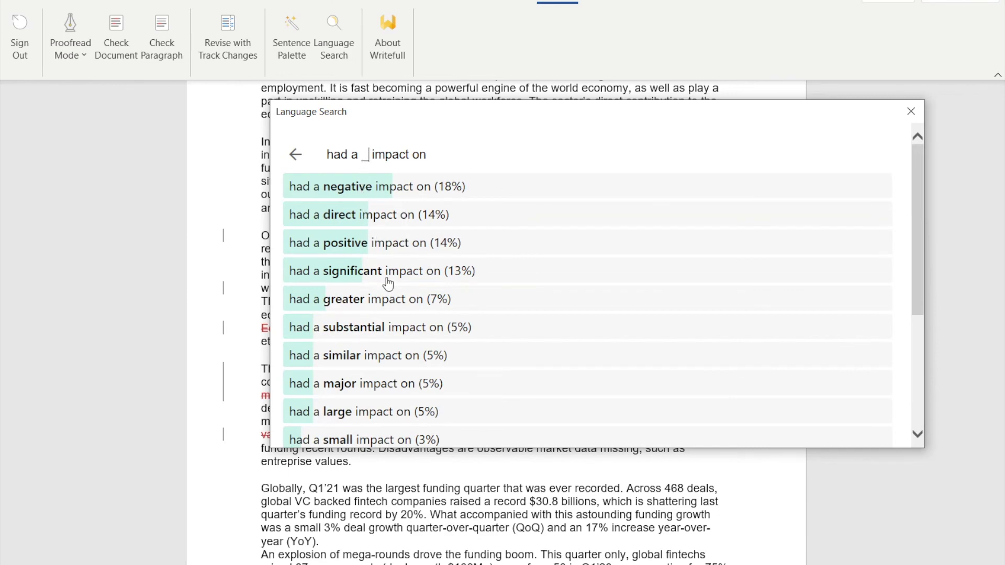
left_click(461, 455)
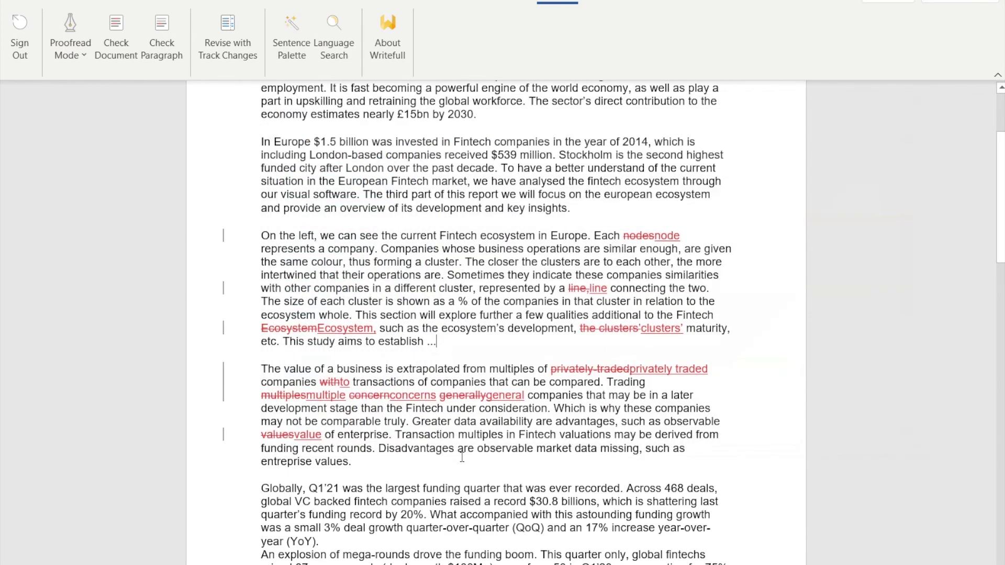